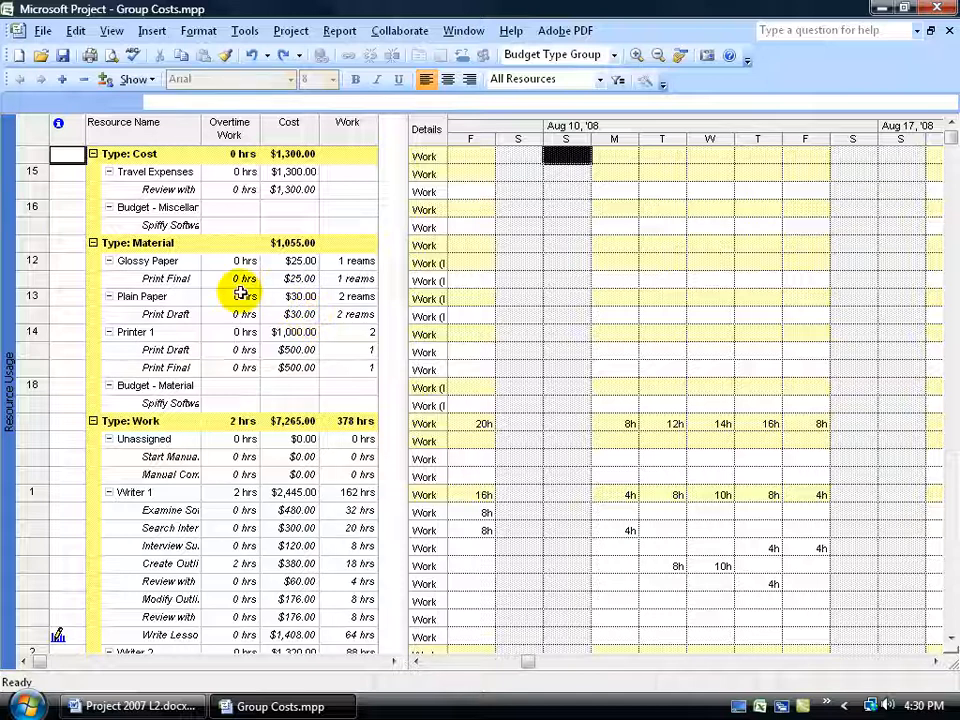
# Switch to the Task Usage view and start a custom grouping with Critical as the first Group By field.
pyautogui.rightClick(10, 327)
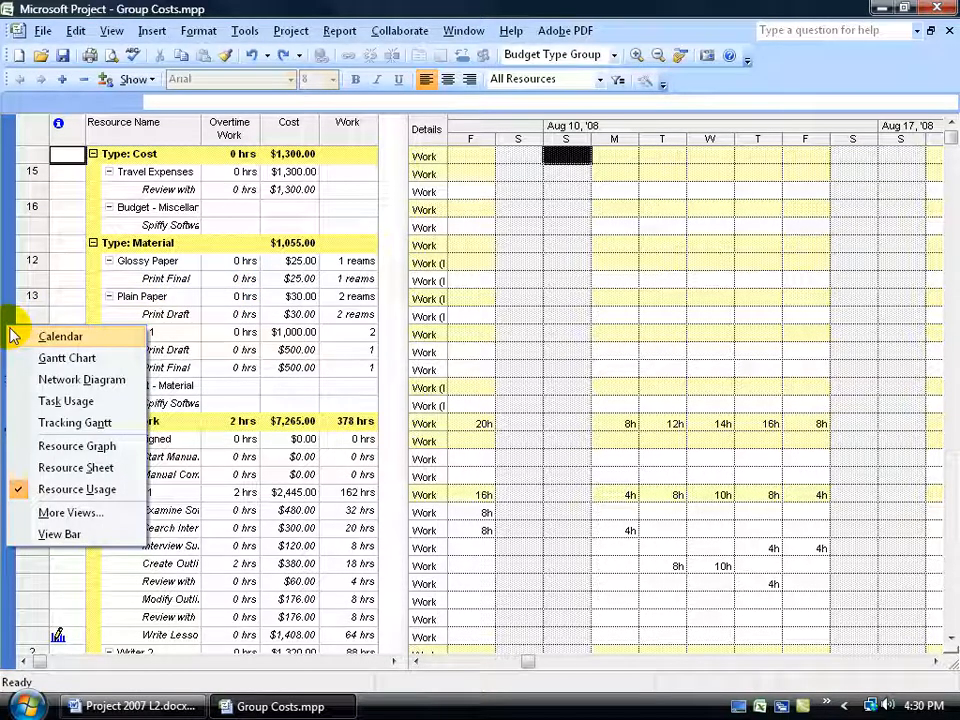
pyautogui.click(37, 405)
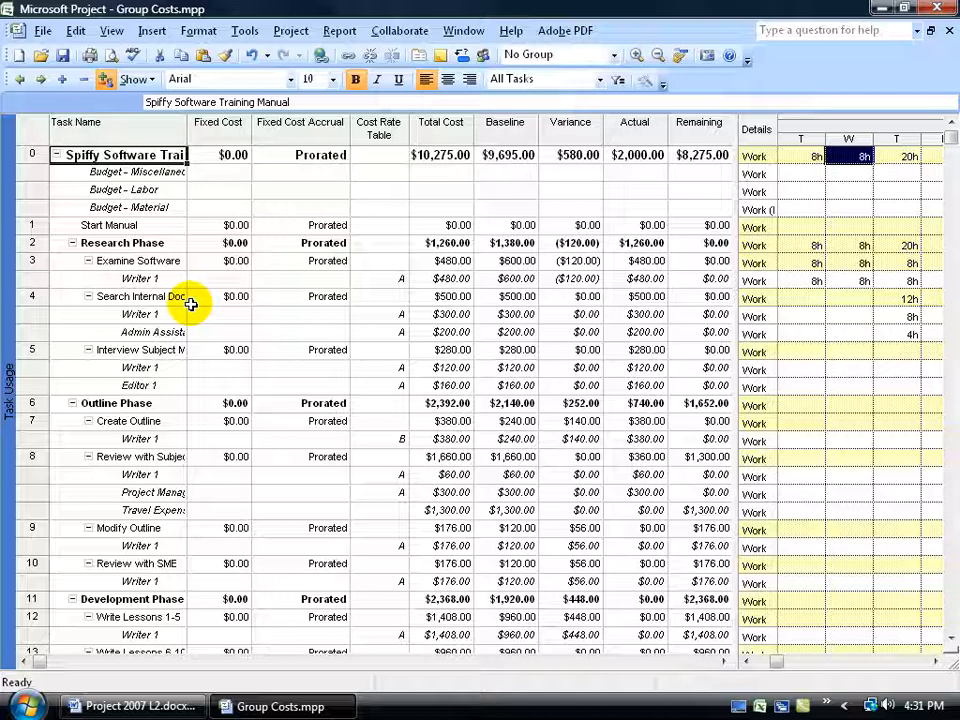
pyautogui.click(289, 31)
pyautogui.moveTo(320, 95)
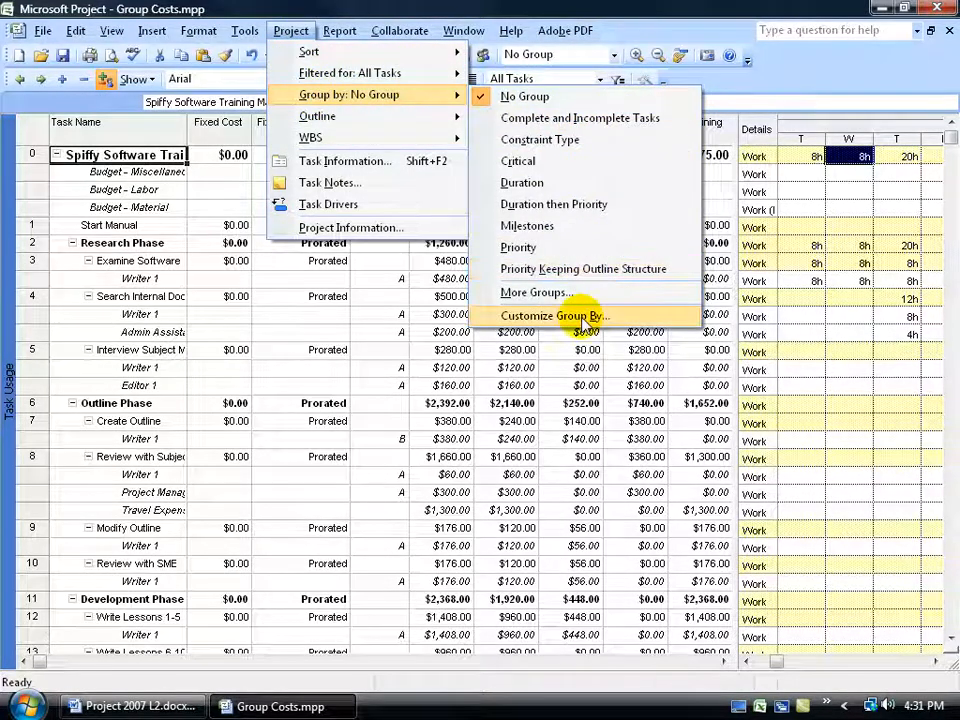
pyautogui.click(580, 317)
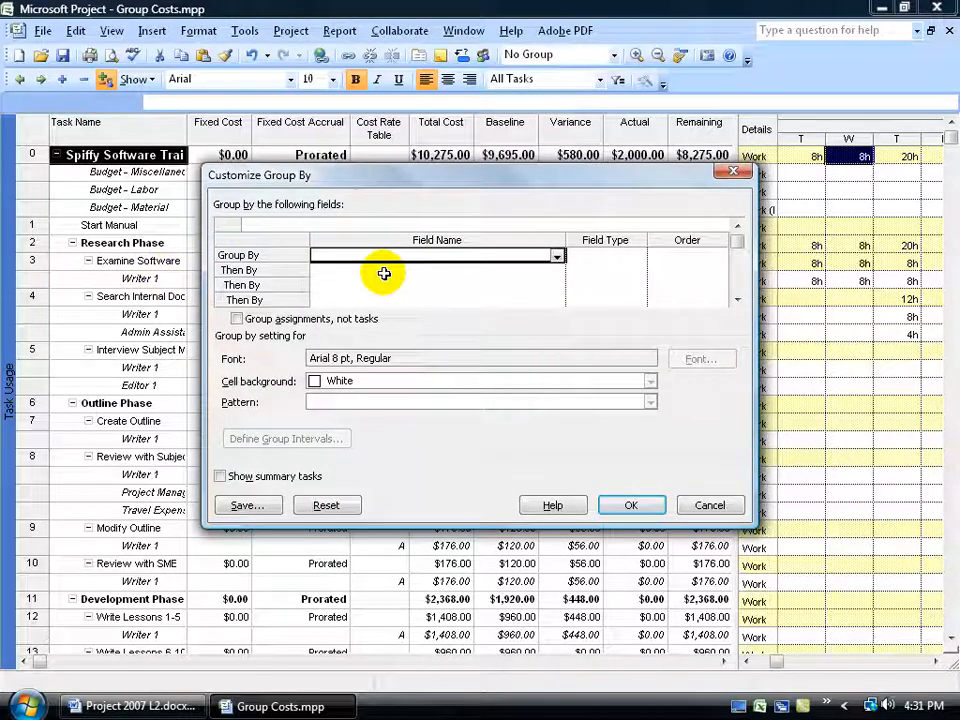
pyautogui.click(557, 259)
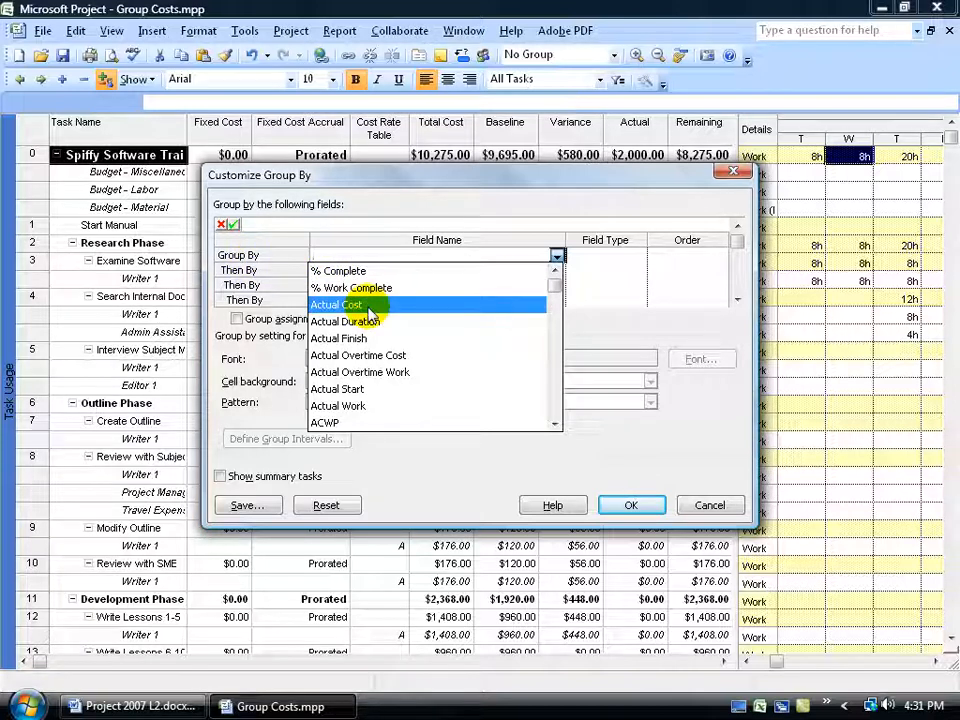
pyautogui.write('c')
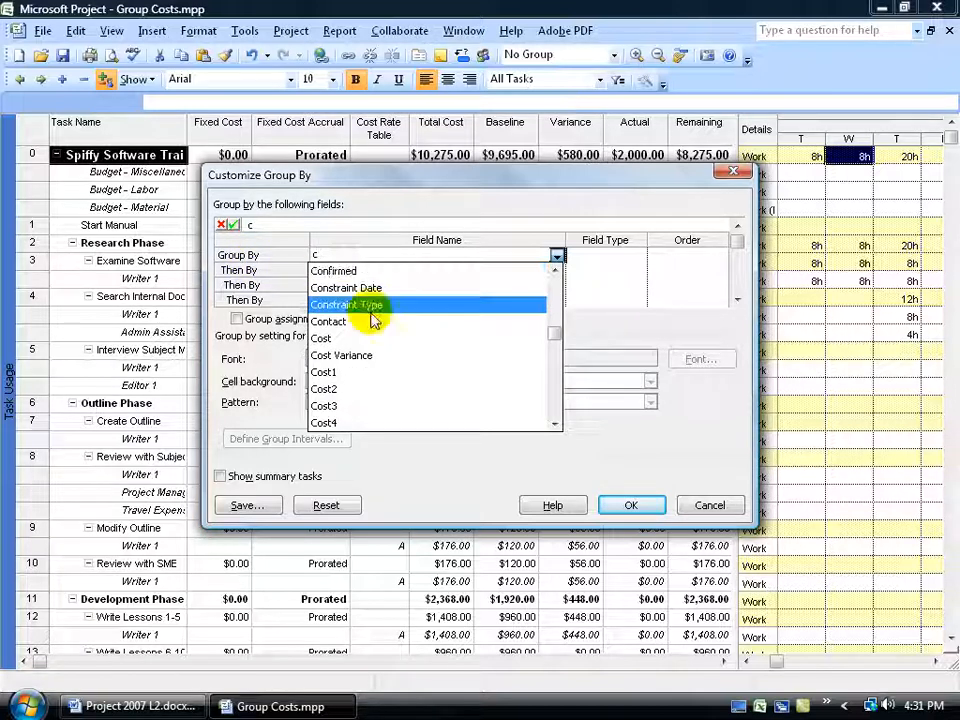
pyautogui.click(555, 423)
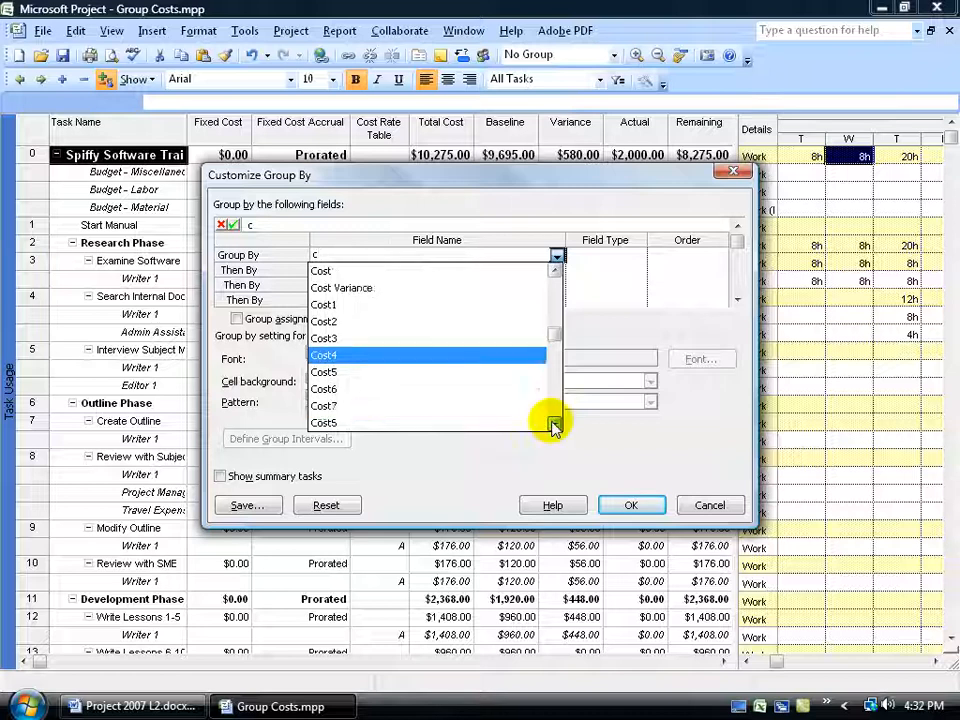
pyautogui.click(458, 374)
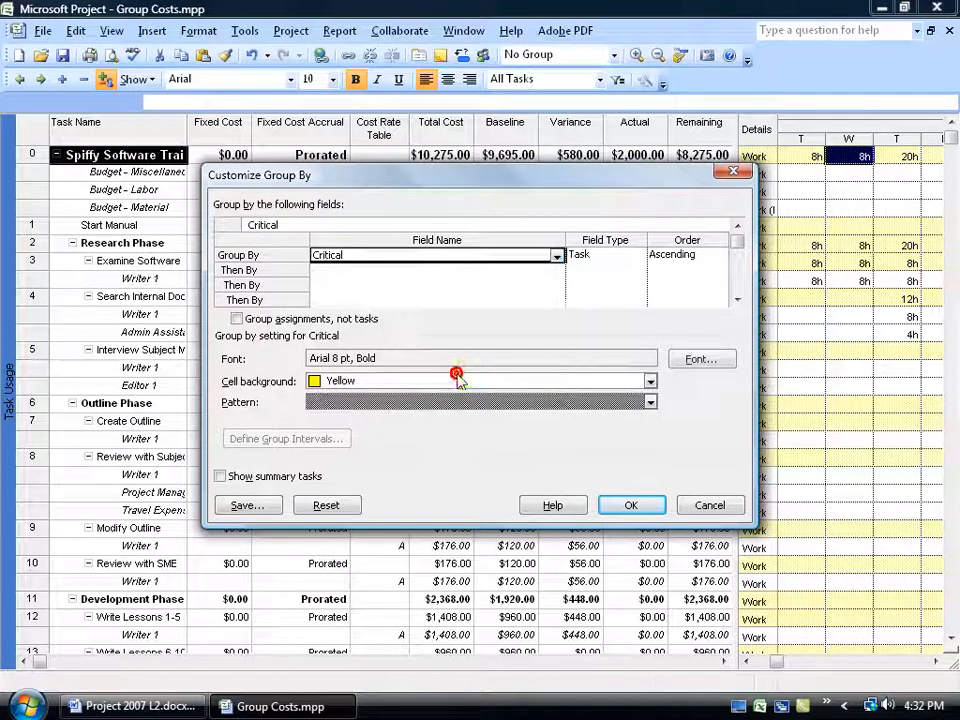
# Add Start as the second grouping field below Critical.
pyautogui.click(381, 271)
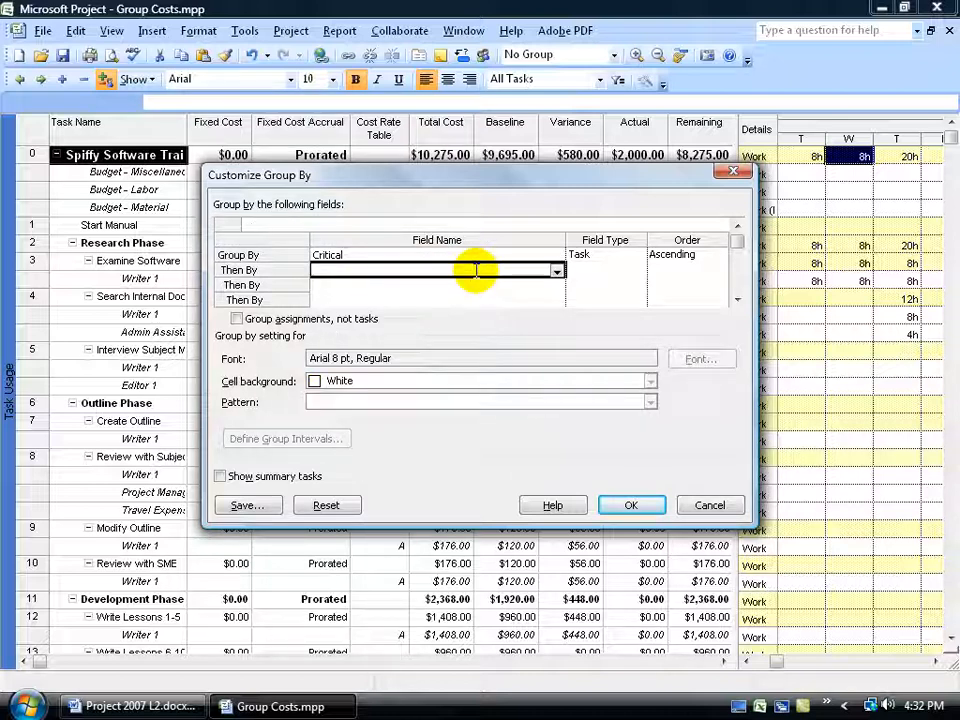
pyautogui.write('s')
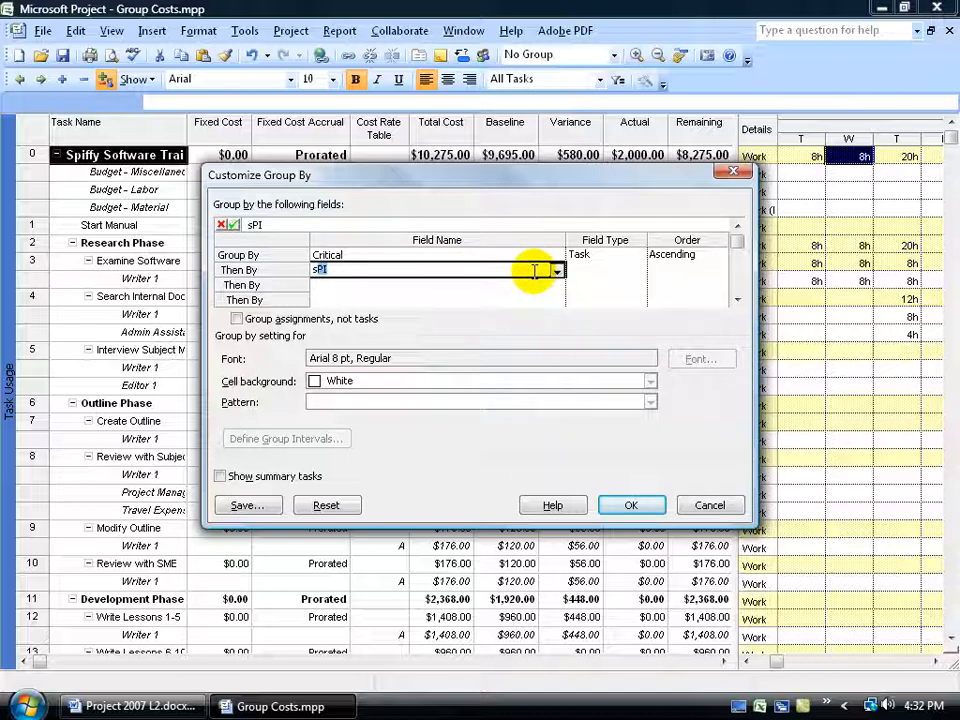
pyautogui.write('tart')
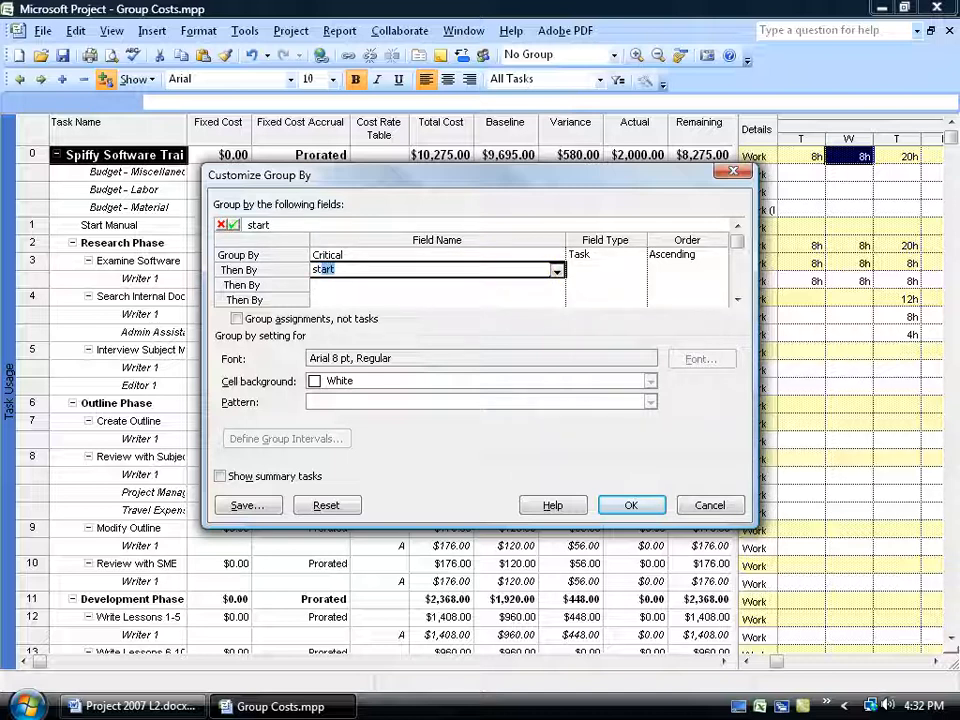
pyautogui.click(535, 285)
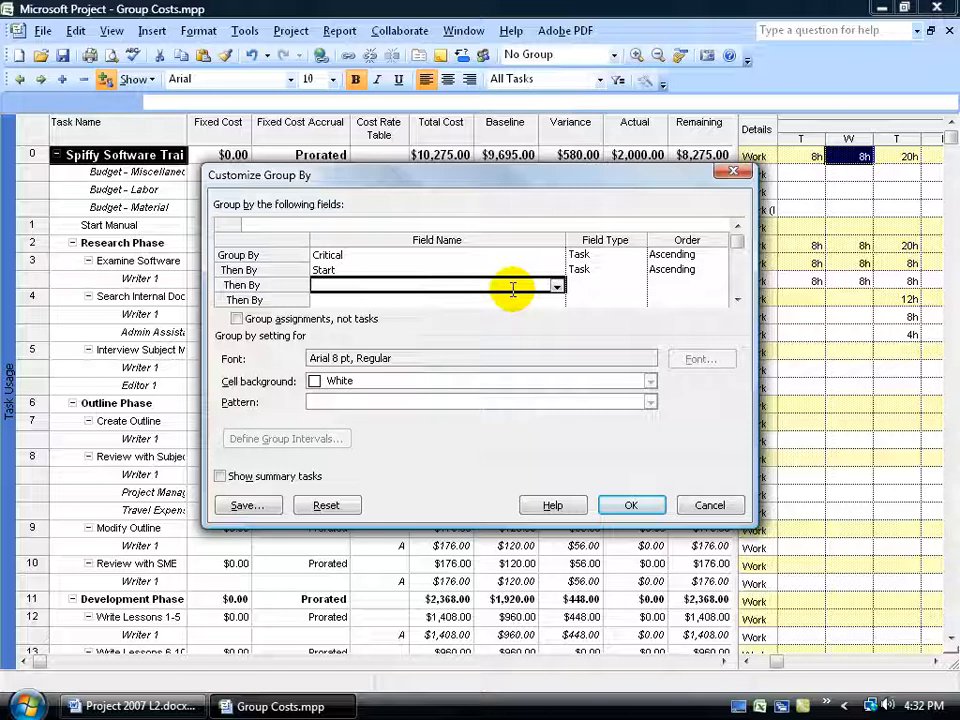
# Set the Start field's group interval to Months and apply the custom grouping to the tasks.
pyautogui.click(499, 270)
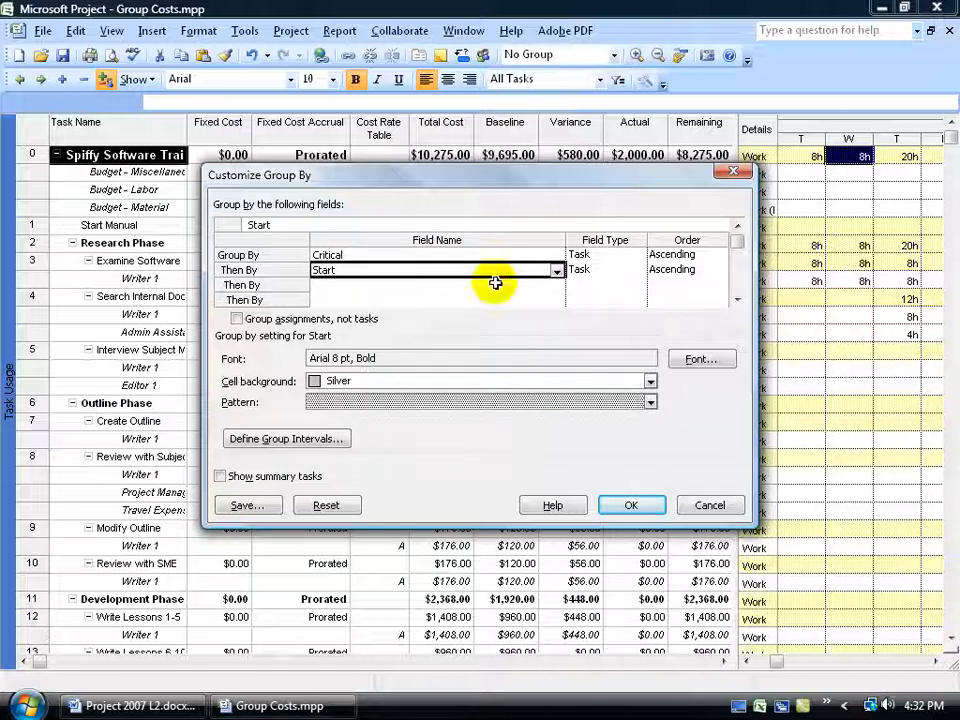
pyautogui.click(352, 441)
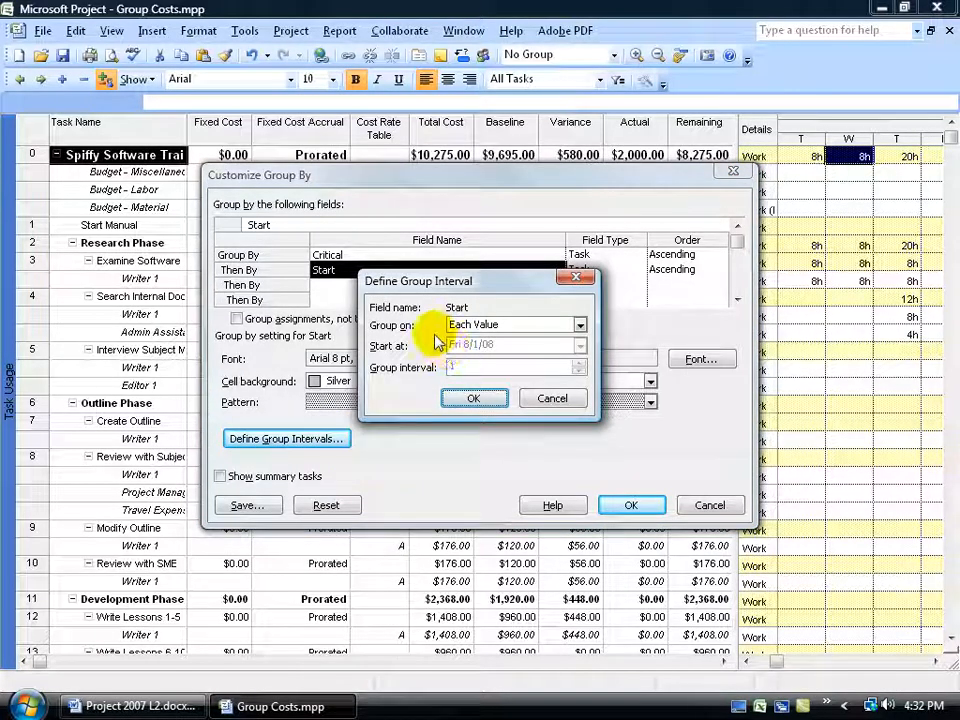
pyautogui.click(579, 325)
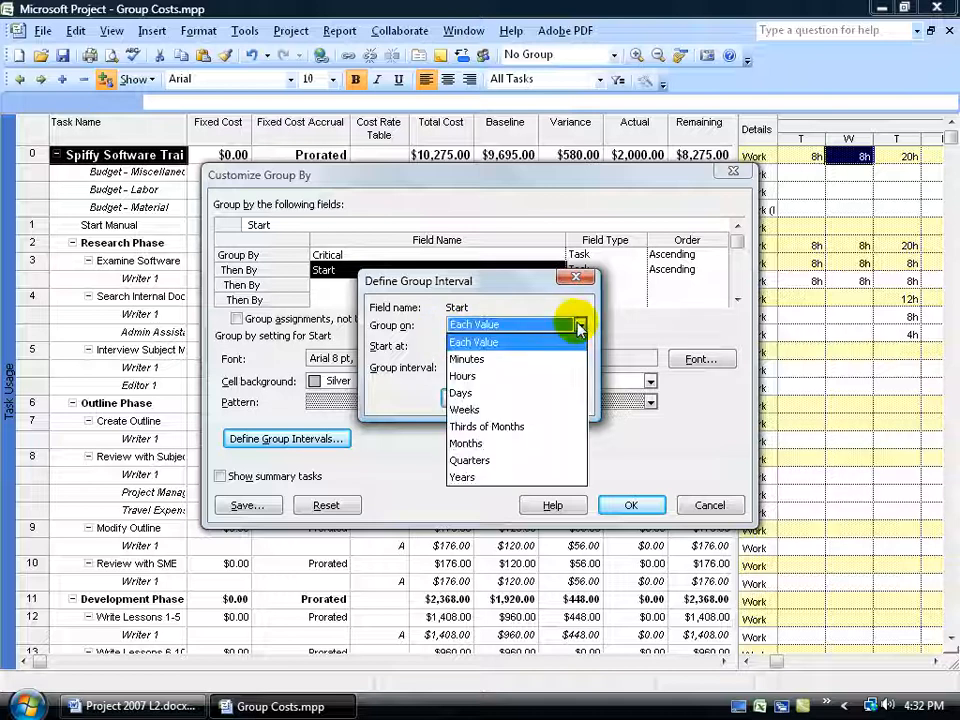
pyautogui.click(505, 443)
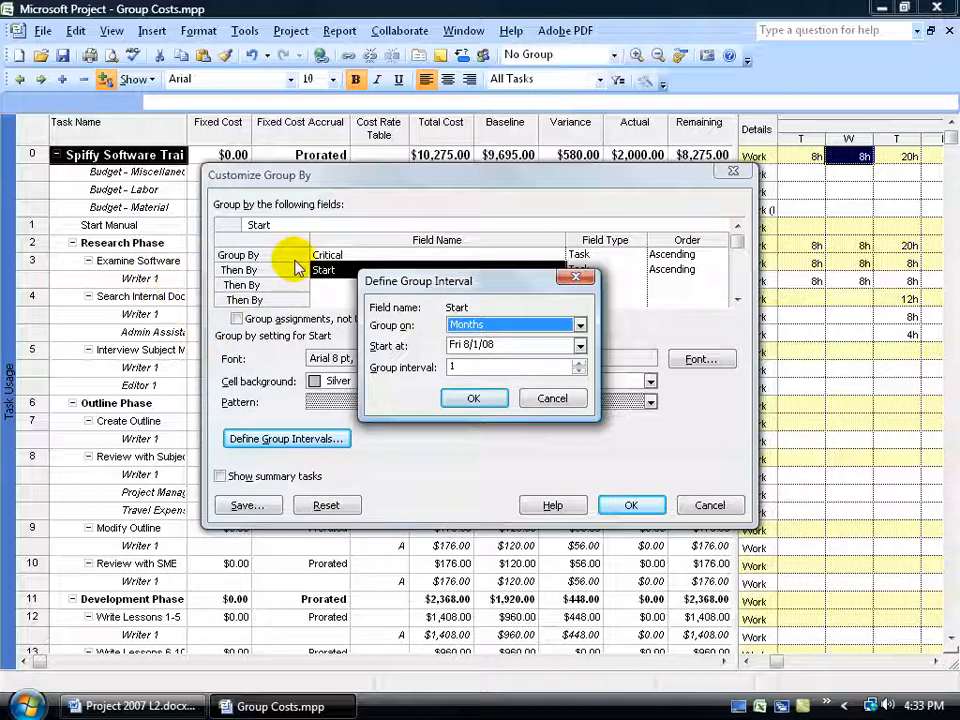
pyautogui.click(473, 398)
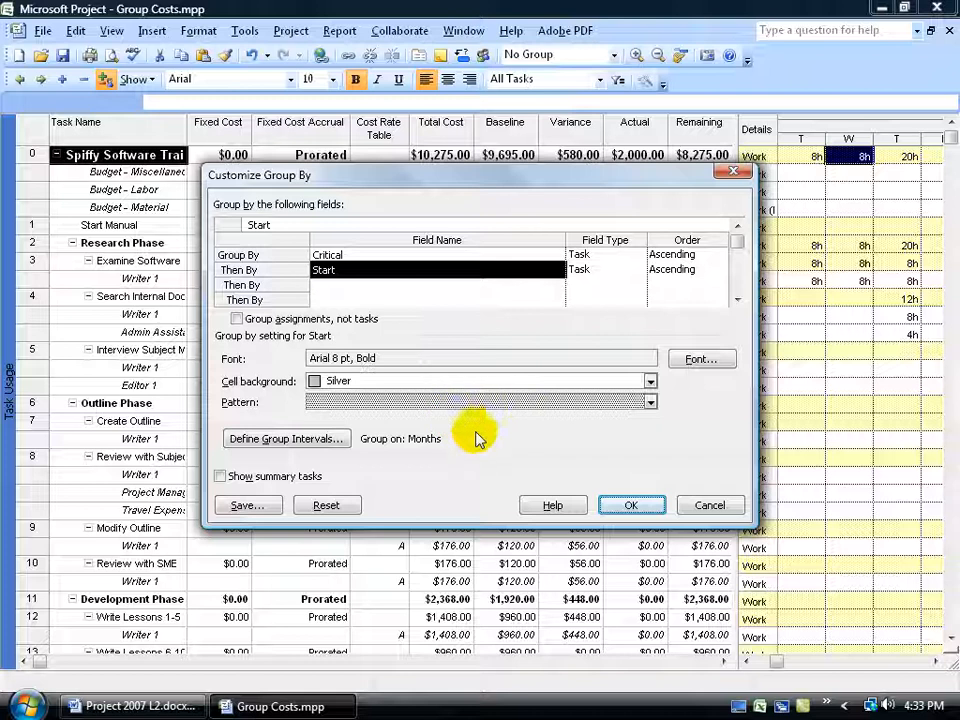
pyautogui.click(630, 504)
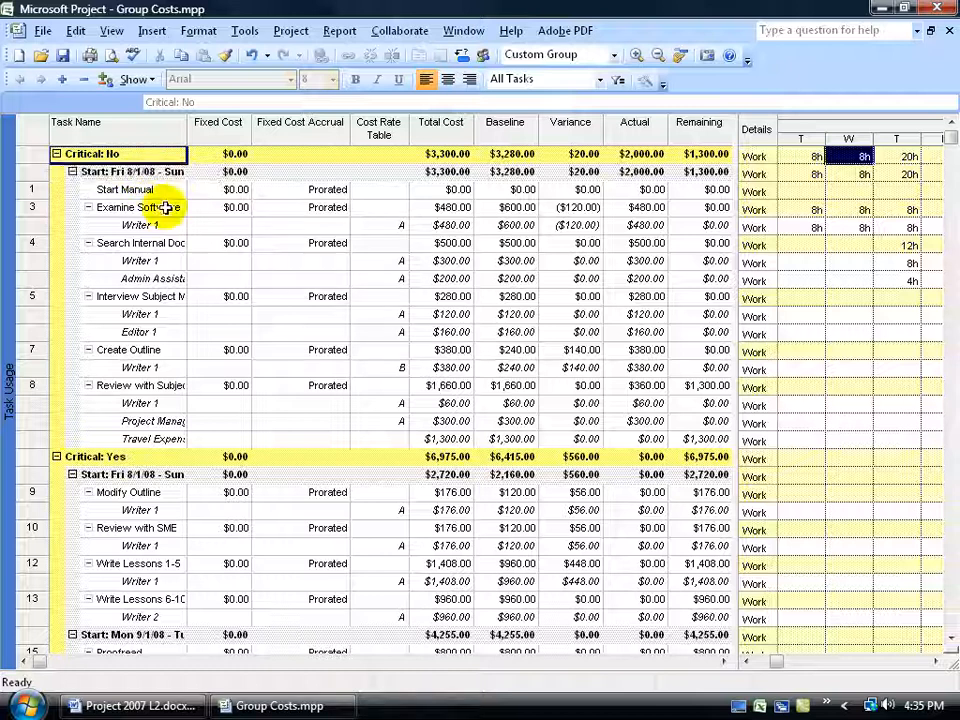
pyautogui.scroll(-5, 214, 450)
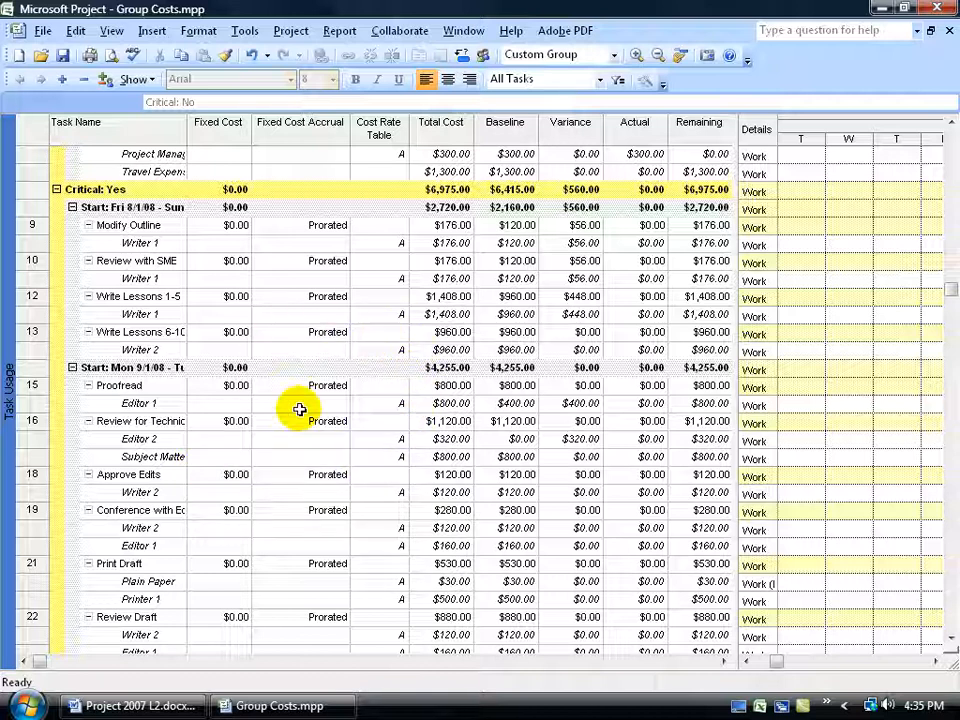
# Save the custom grouping as "My Spiffy Custom Critical Groups" and apply it.
pyautogui.click(291, 30)
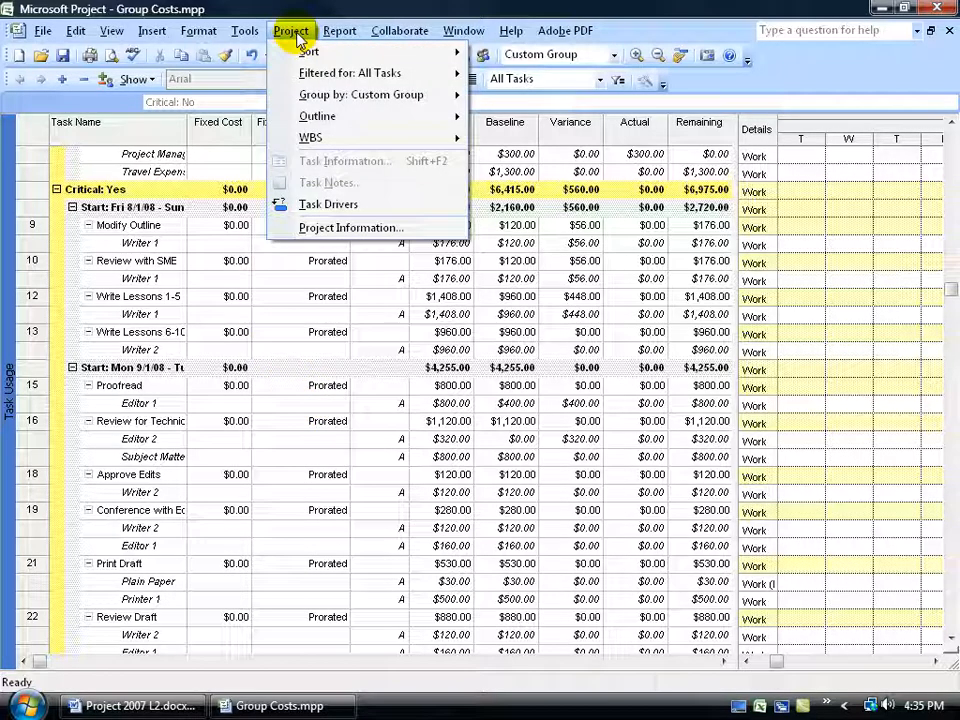
pyautogui.moveTo(315, 95)
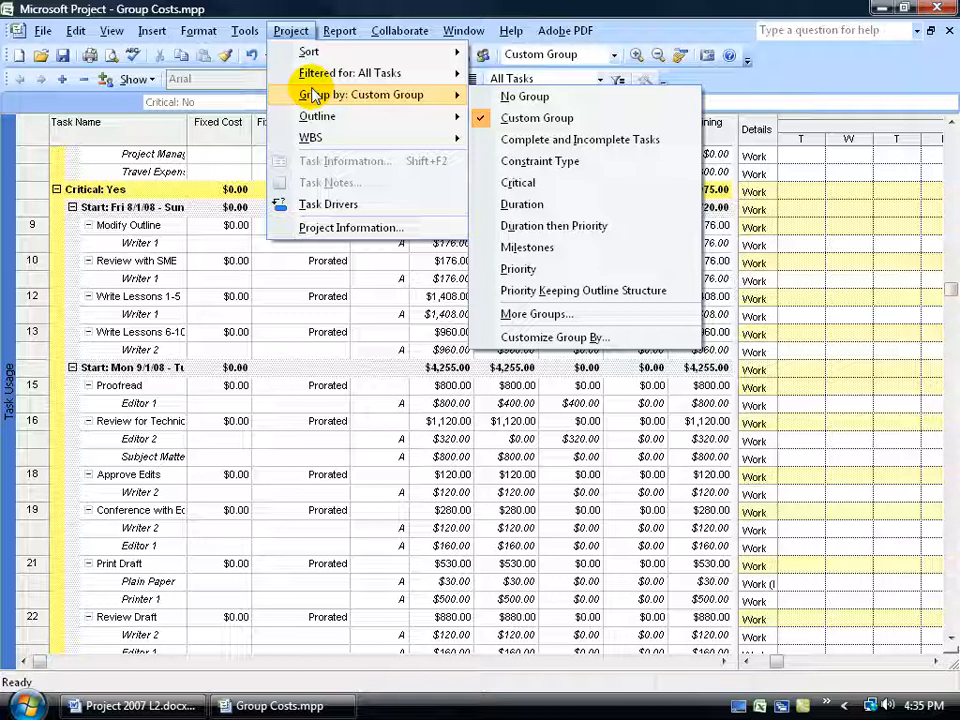
pyautogui.click(566, 341)
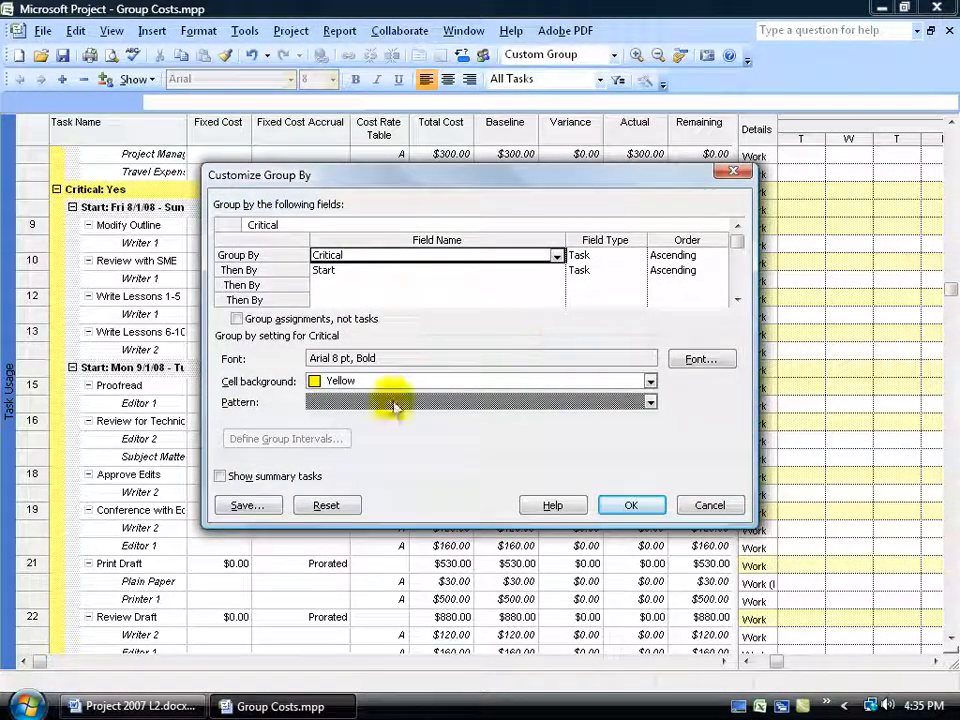
pyautogui.click(262, 505)
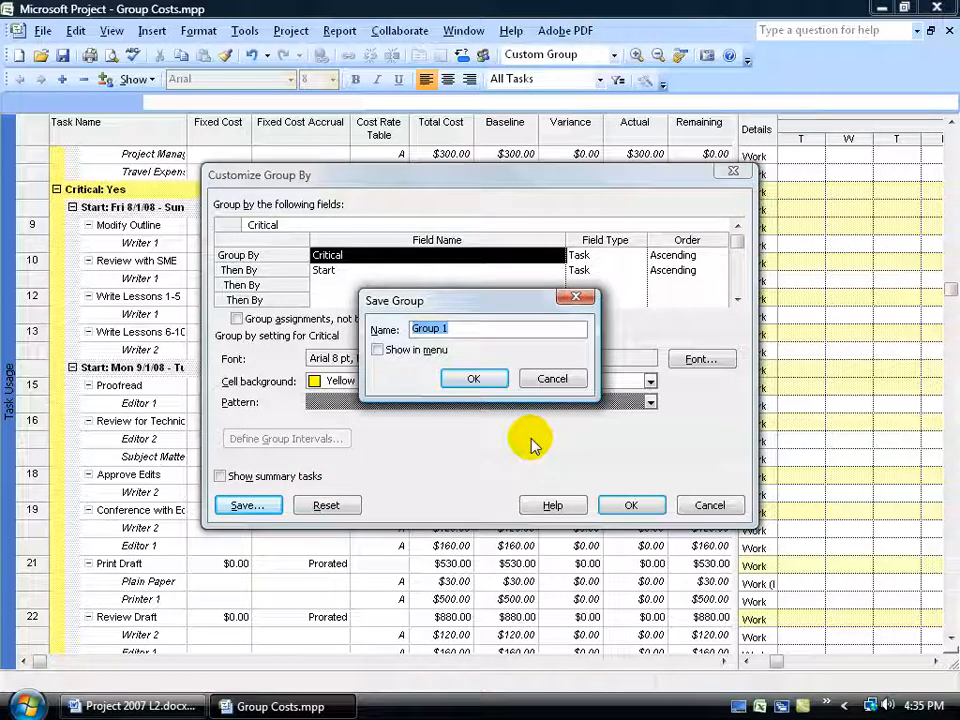
pyautogui.write('My')
pyautogui.write('Spiffy Custom Critical Groups')
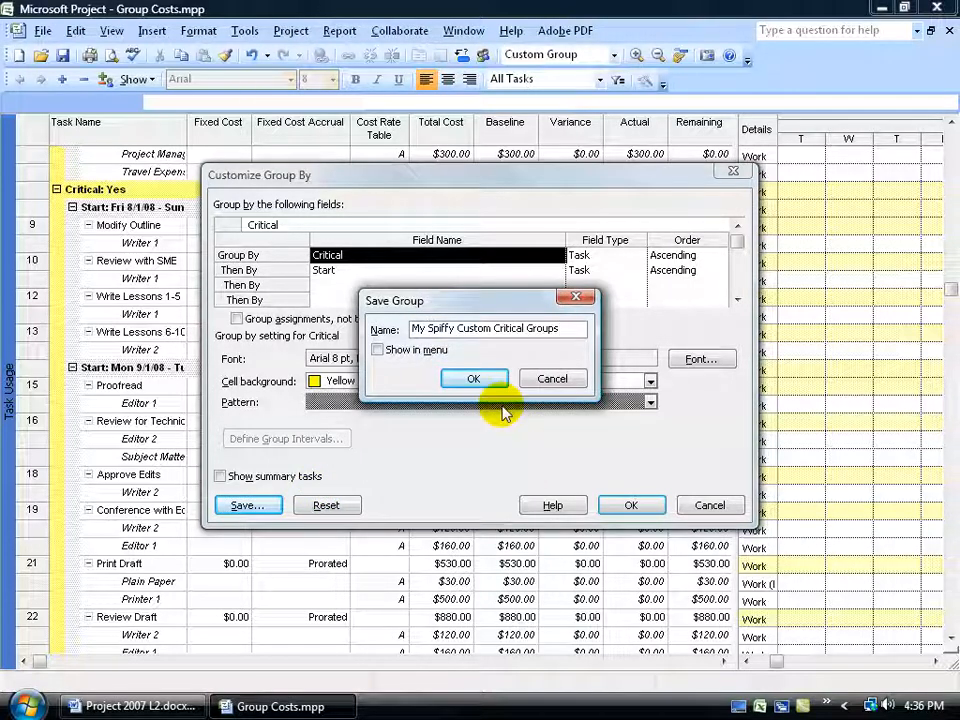
pyautogui.click(487, 379)
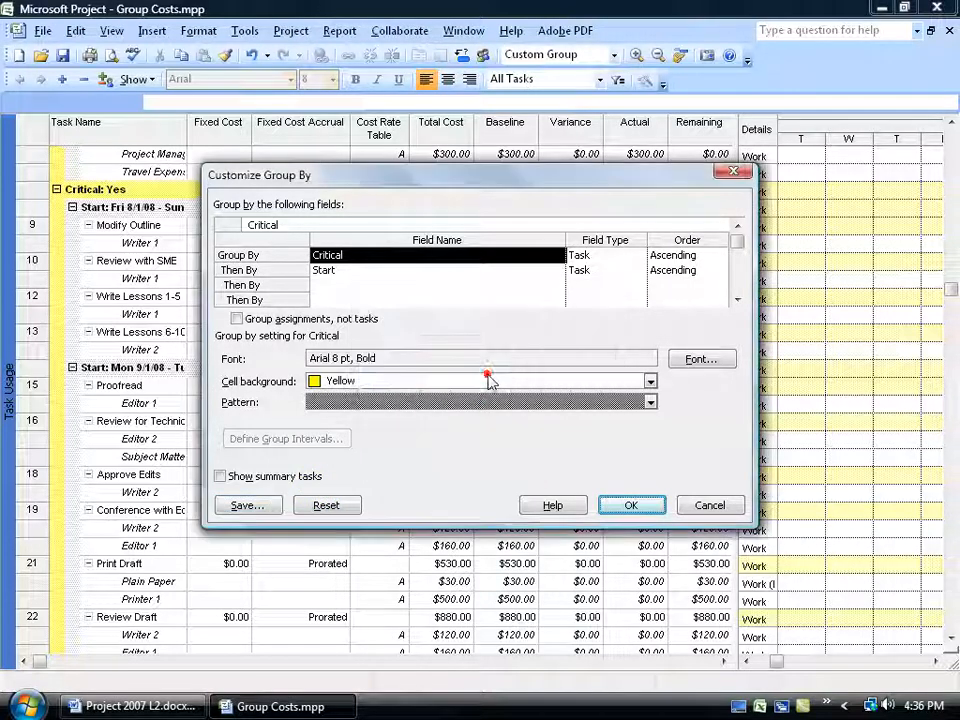
pyautogui.click(631, 505)
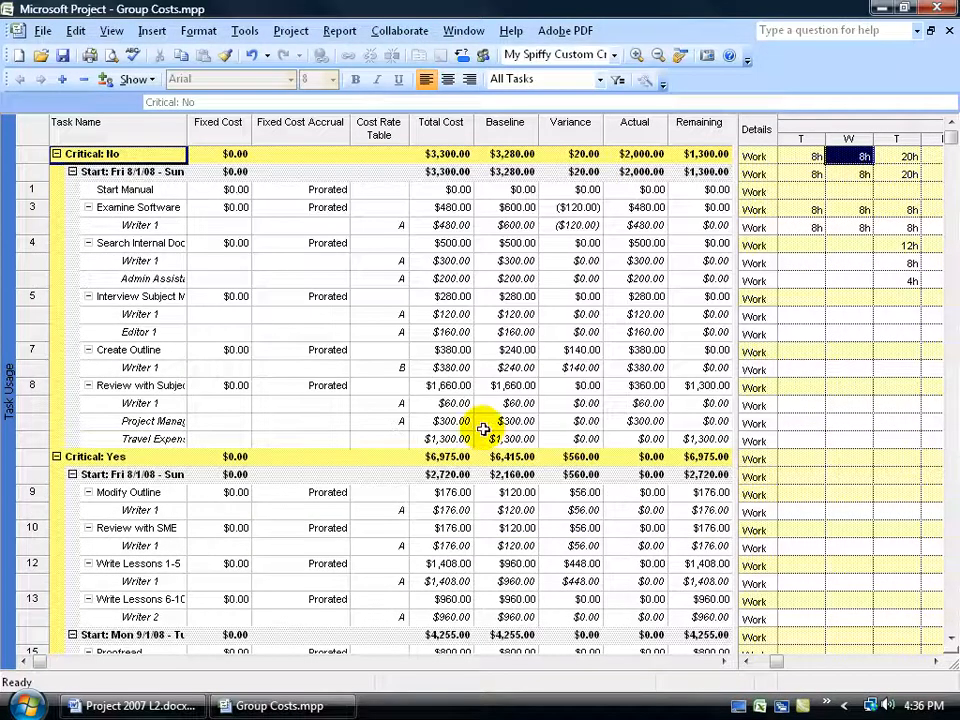
# Look for the saved "My Spiffy Custom Critical Groups" among the available task groups.
pyautogui.click(291, 31)
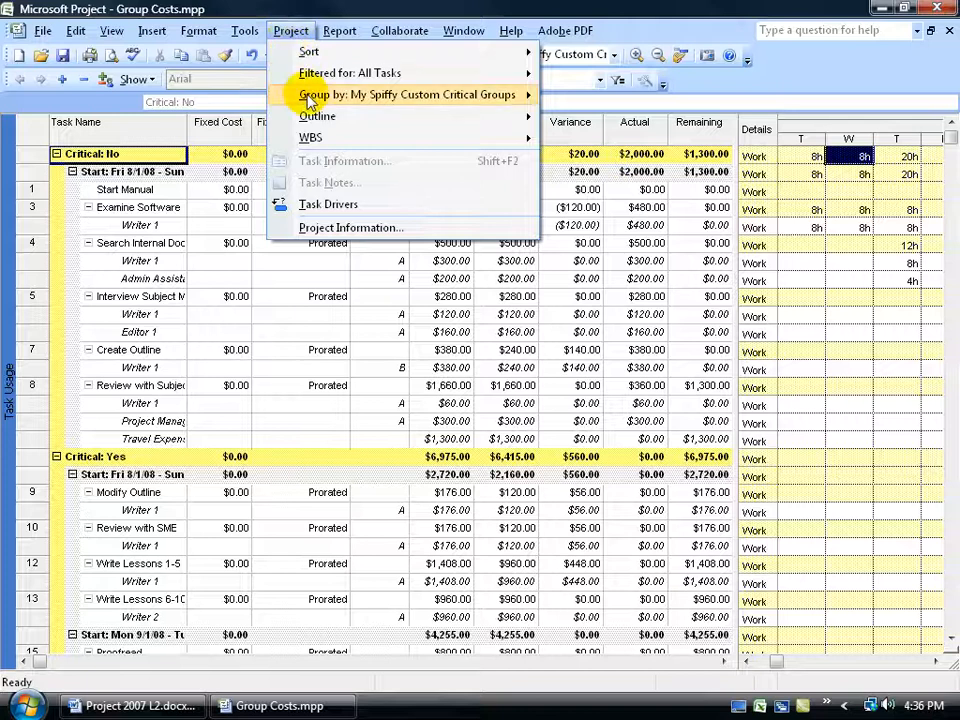
pyautogui.moveTo(306, 98)
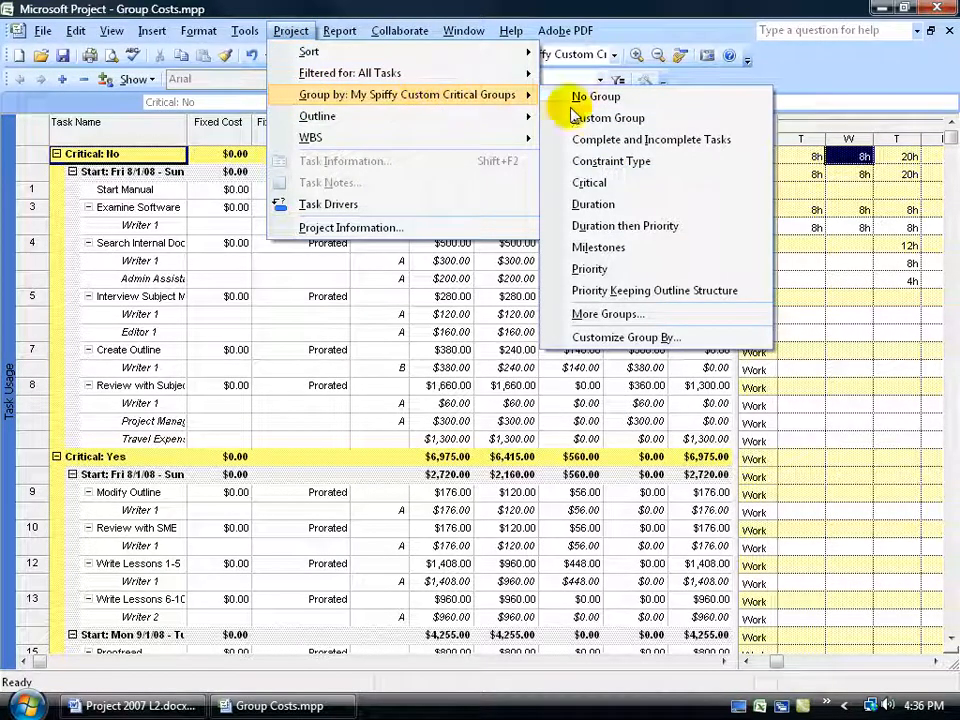
pyautogui.click(640, 316)
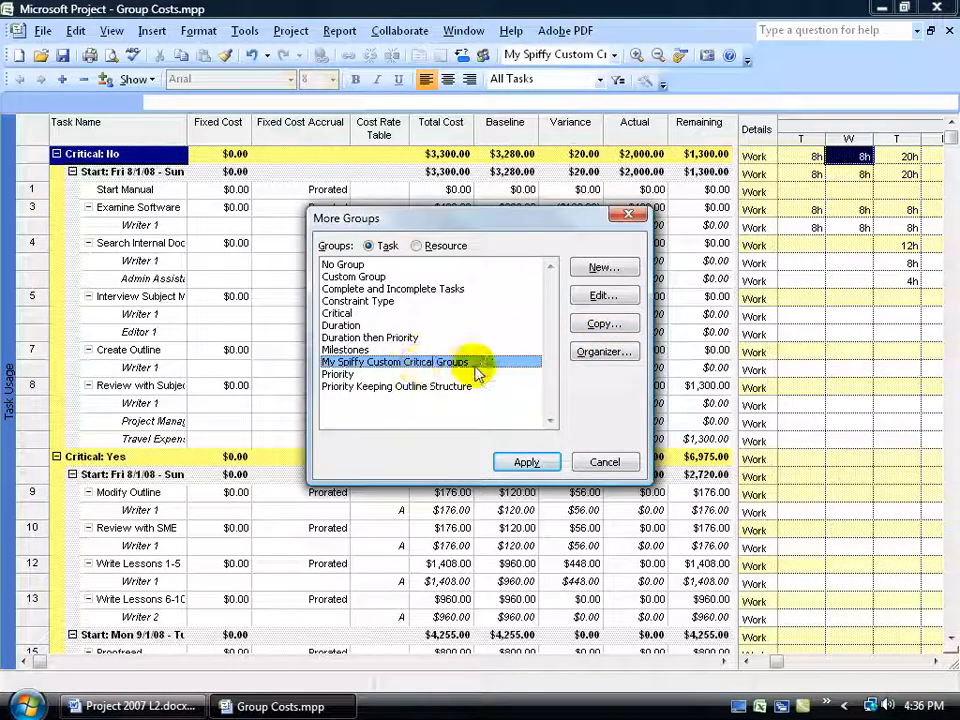
pyautogui.click(596, 461)
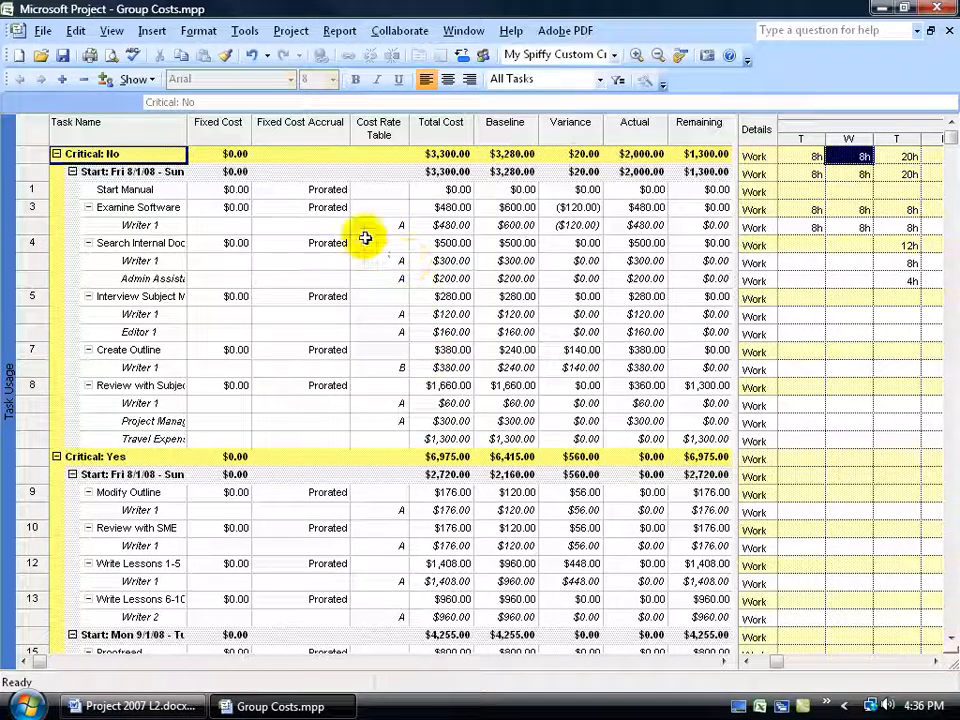
pyautogui.click(614, 55)
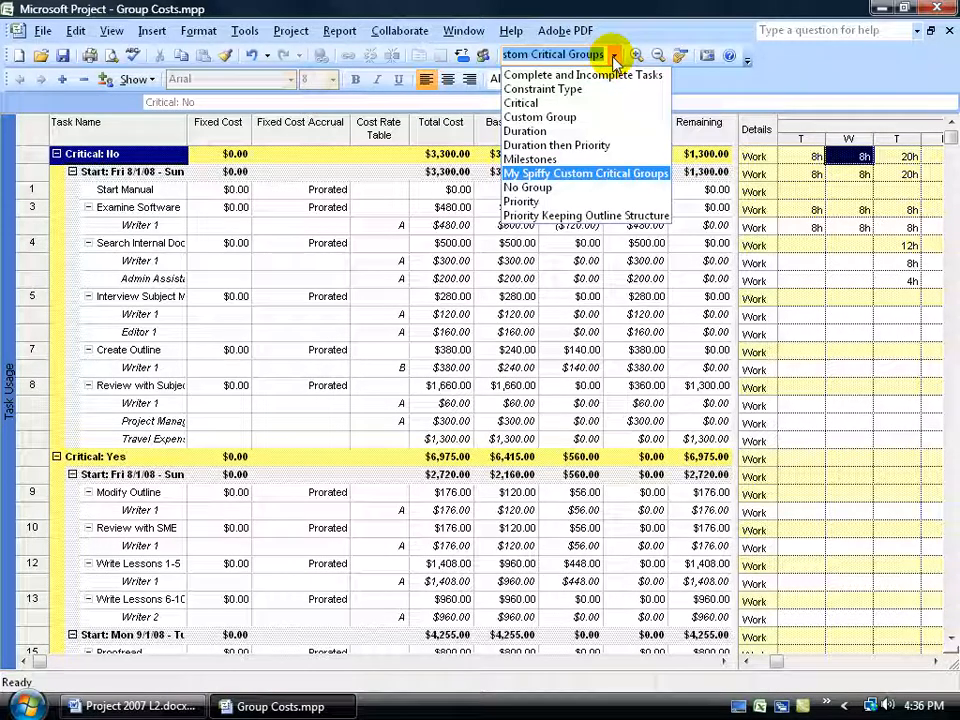
# Clear the task grouping by setting it to No Group.
pyautogui.click(292, 30)
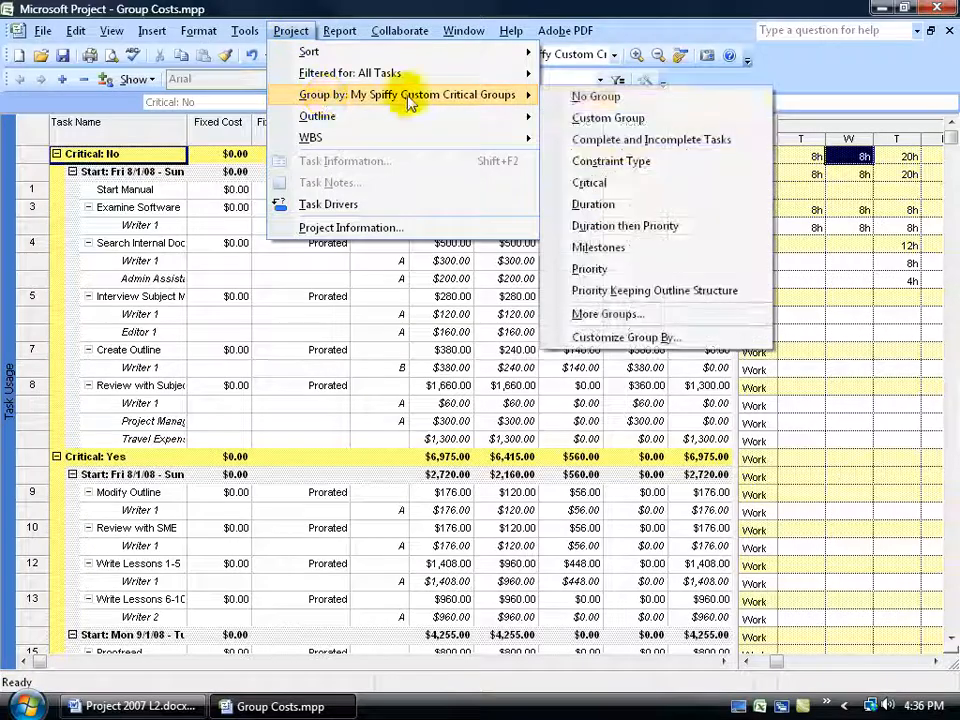
pyautogui.click(572, 94)
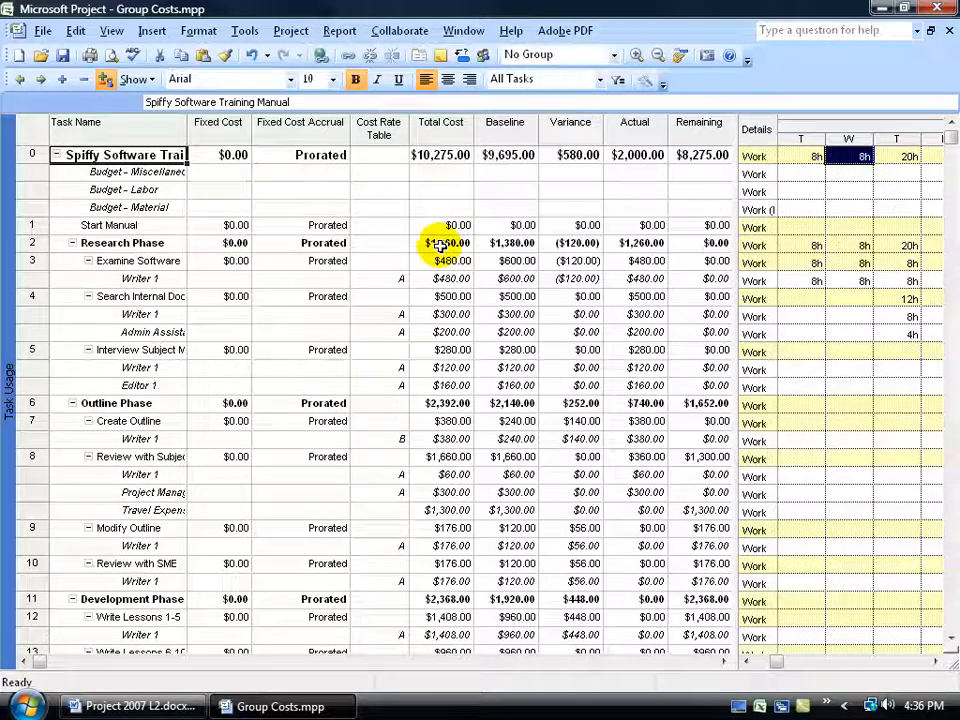